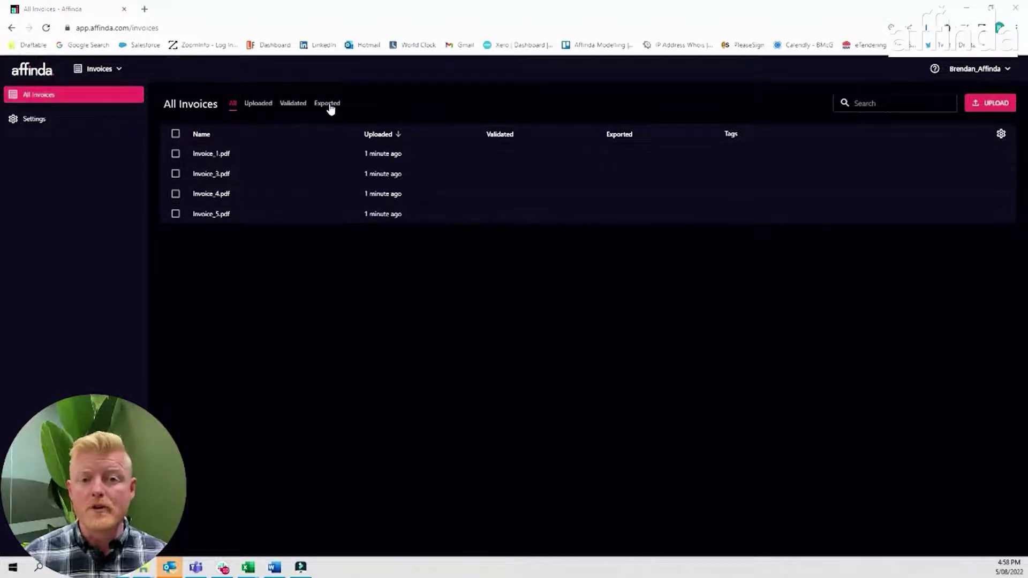
Step: Select all four invoices (Invoice_1, 3, 4, 5) with the header checkbox, ending with all ticked
left_click(177, 136)
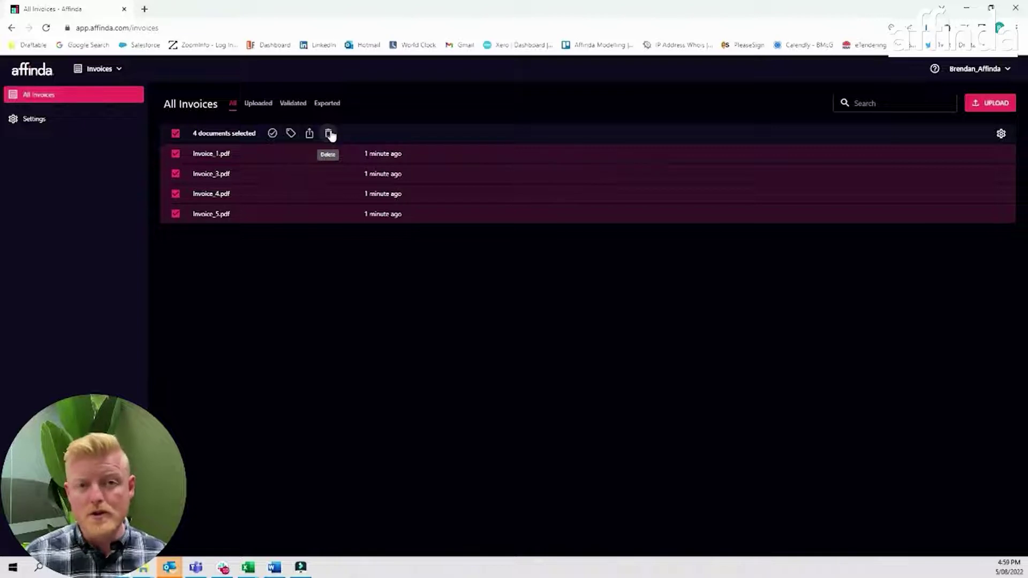
left_click(175, 134)
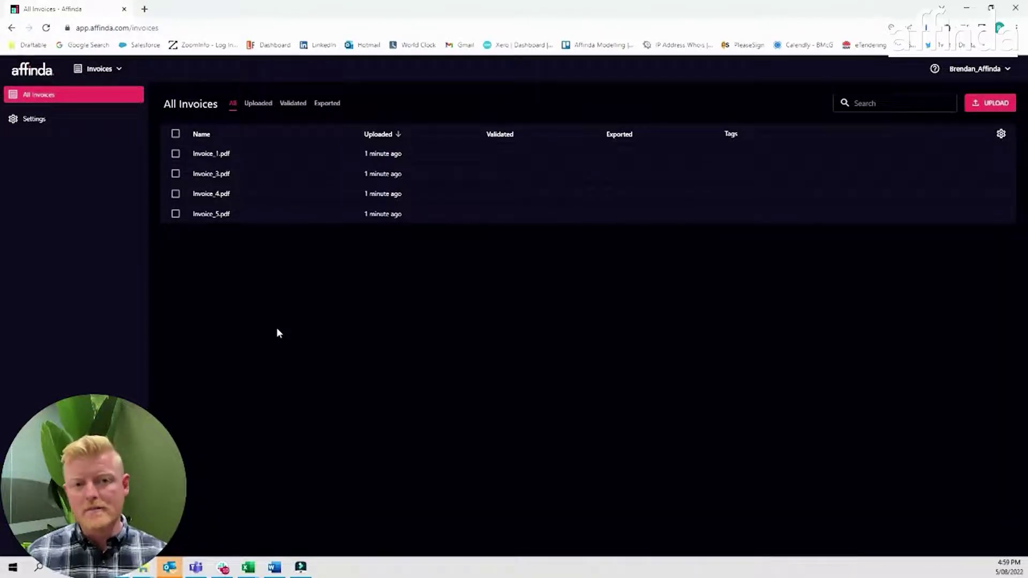
mouse_move(242, 173)
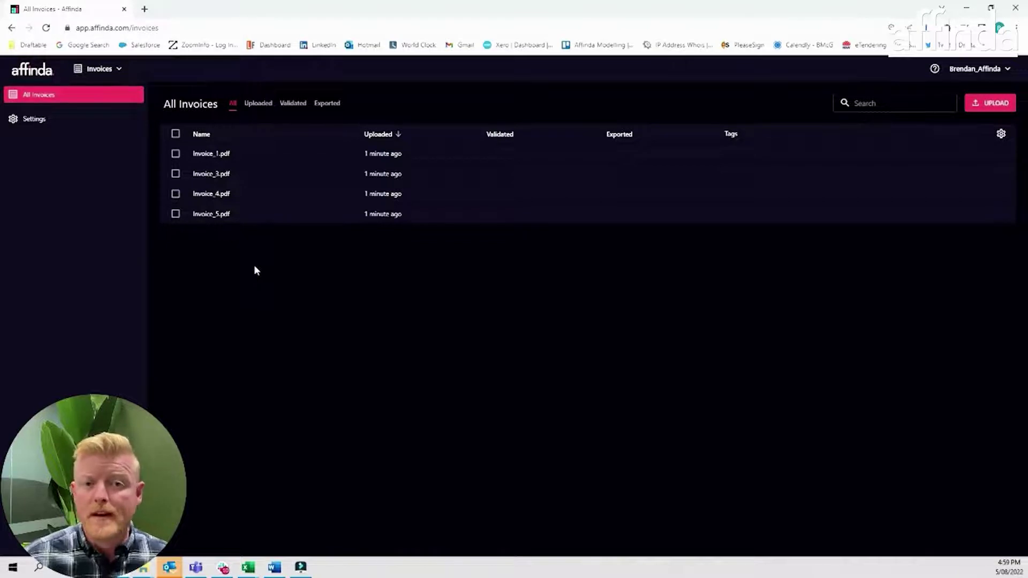
left_click(175, 133)
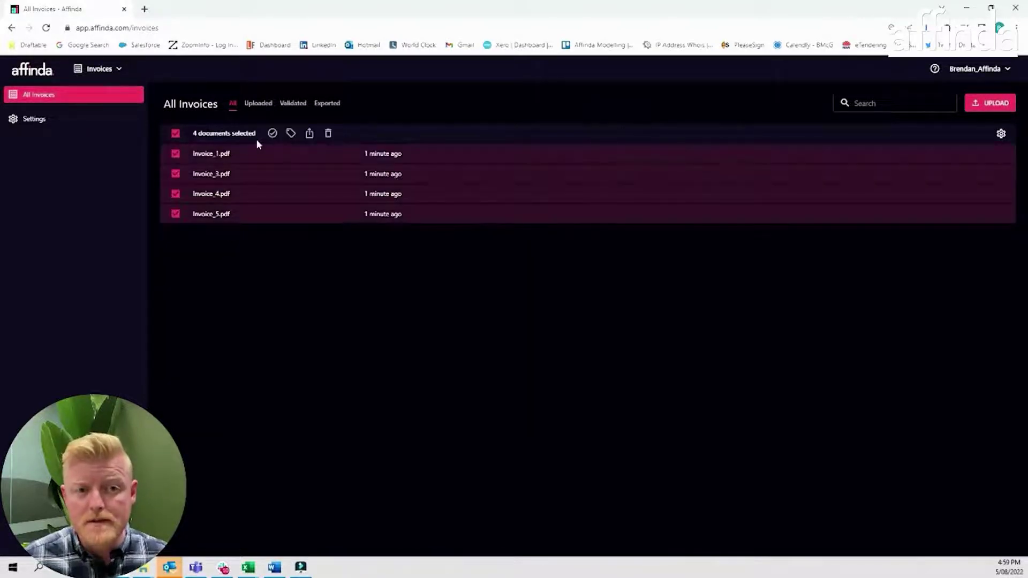
Step: Start validating Invoice_1.pdf and review its purchase order number, supplier company name and supplier address
left_click(272, 134)
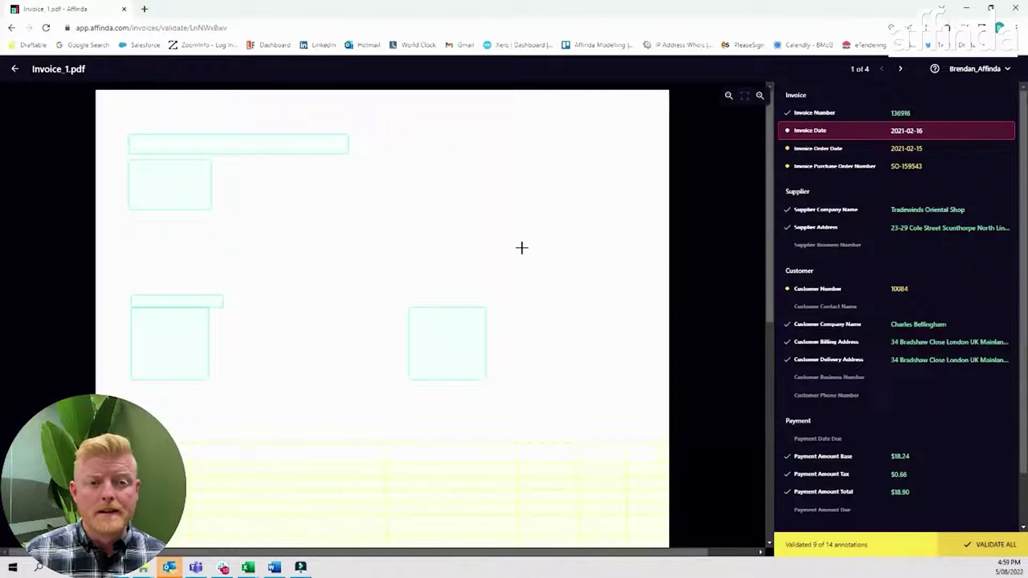
scroll(425, 207, "up", 1)
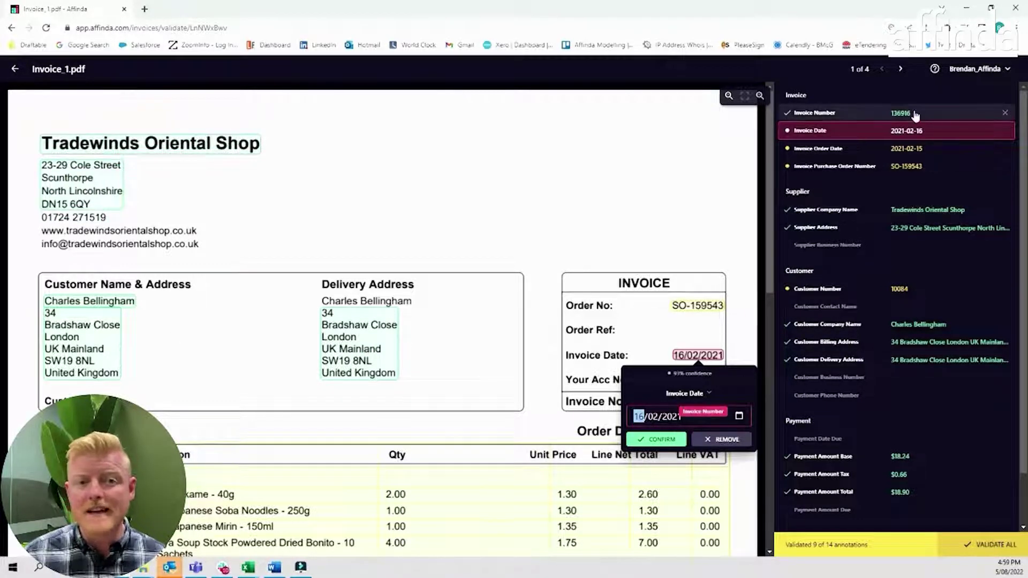
left_click(914, 166)
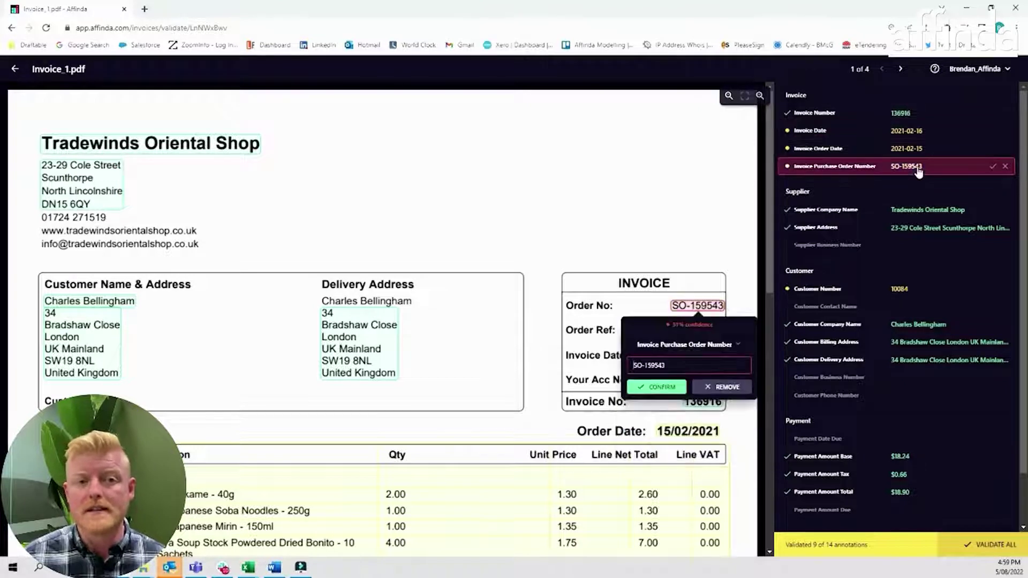
left_click(918, 210)
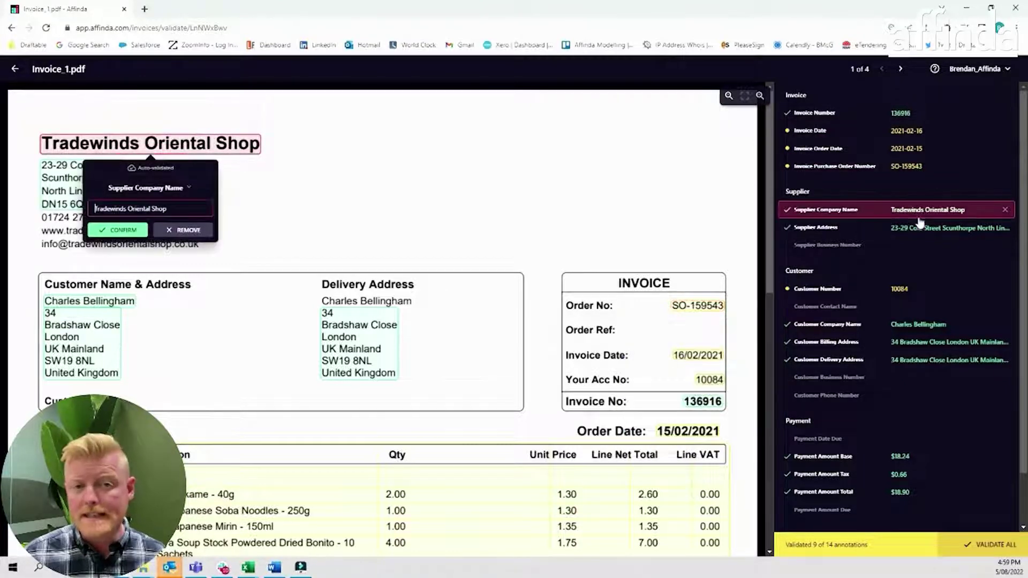
left_click(920, 237)
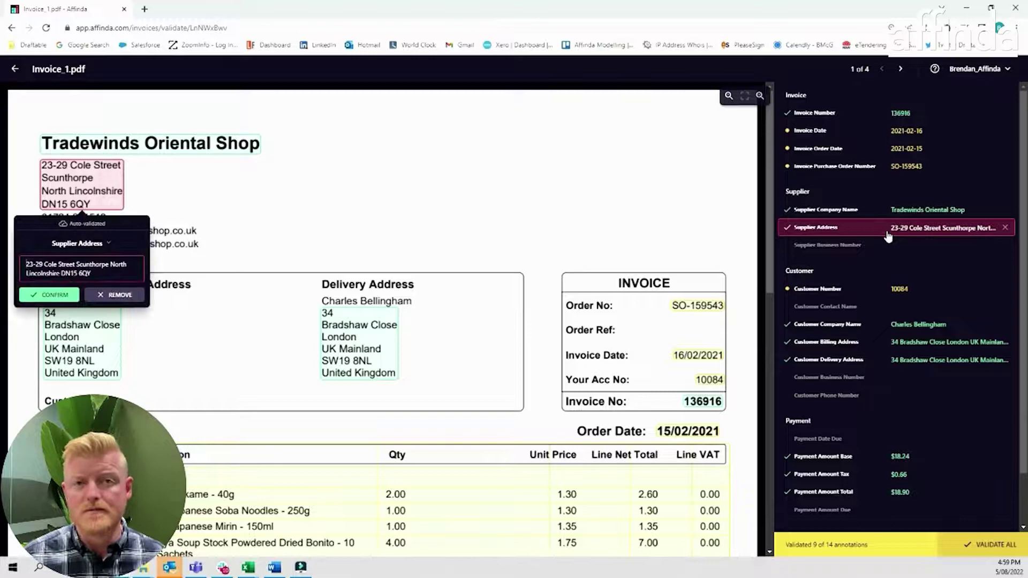
scroll(888, 236, "down", 1)
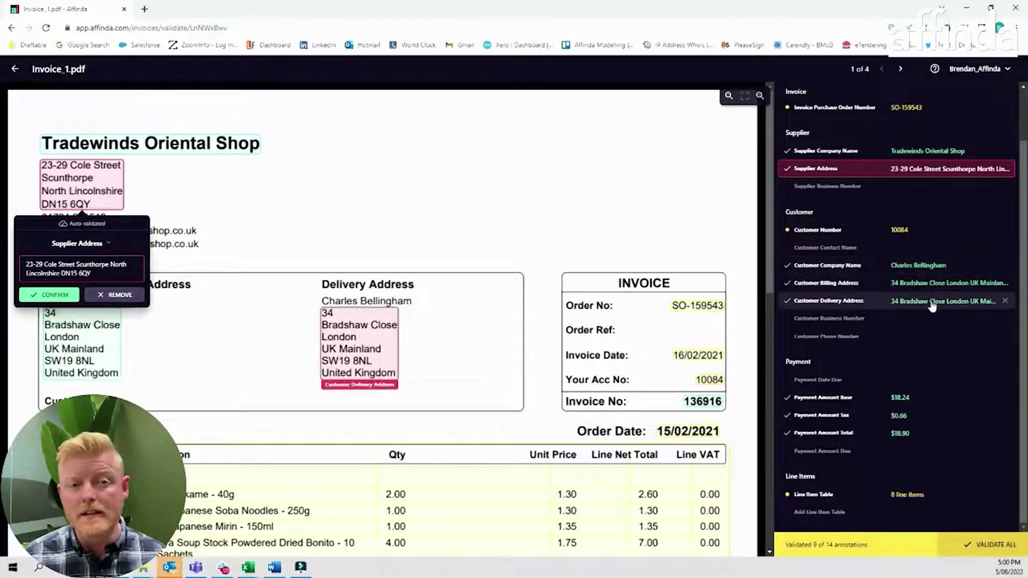
scroll(910, 234, "up", 2)
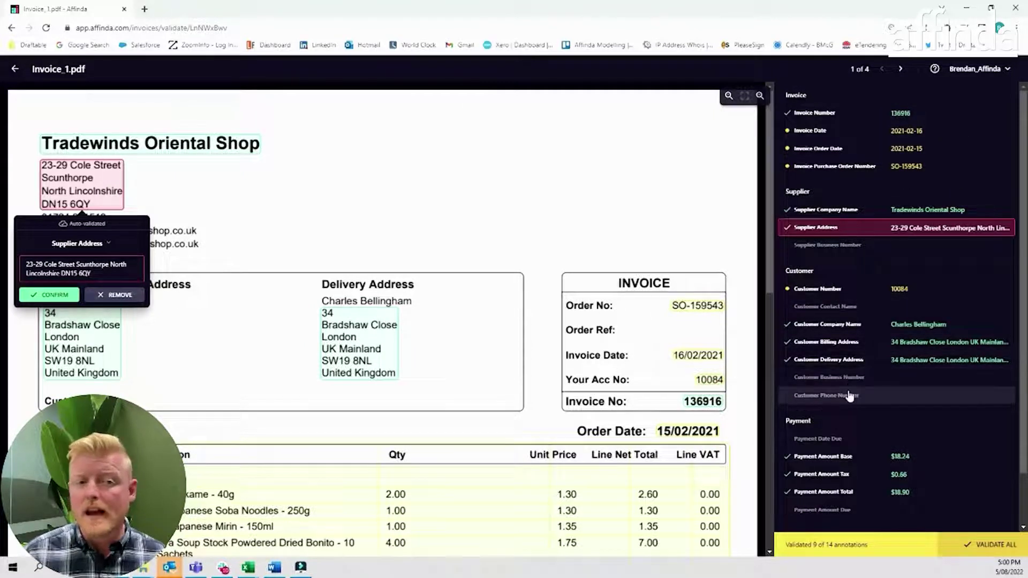
Step: Confirm Invoice_1's extracted invoice date, order date and purchase order number
left_click(881, 138)
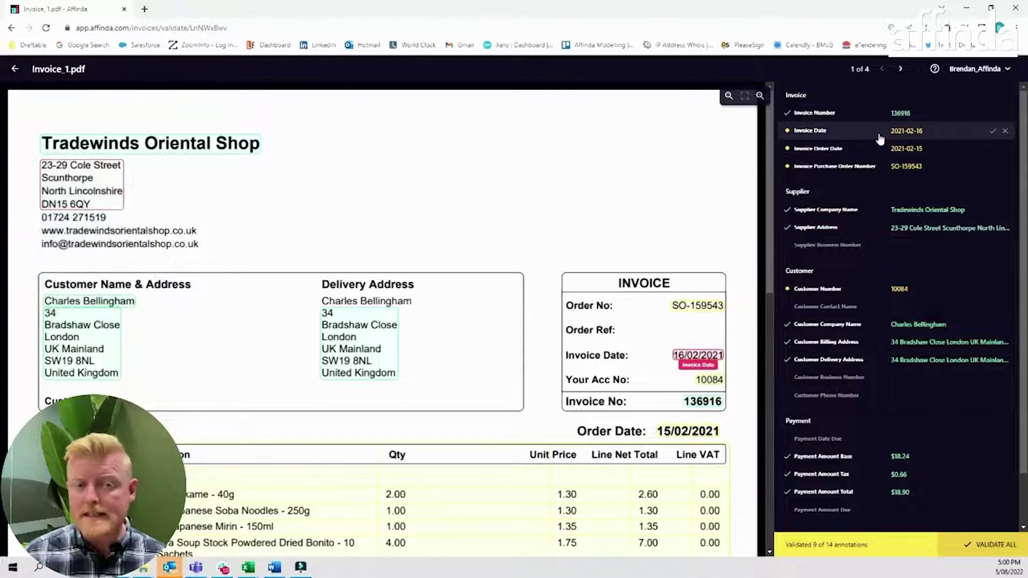
left_click(881, 138)
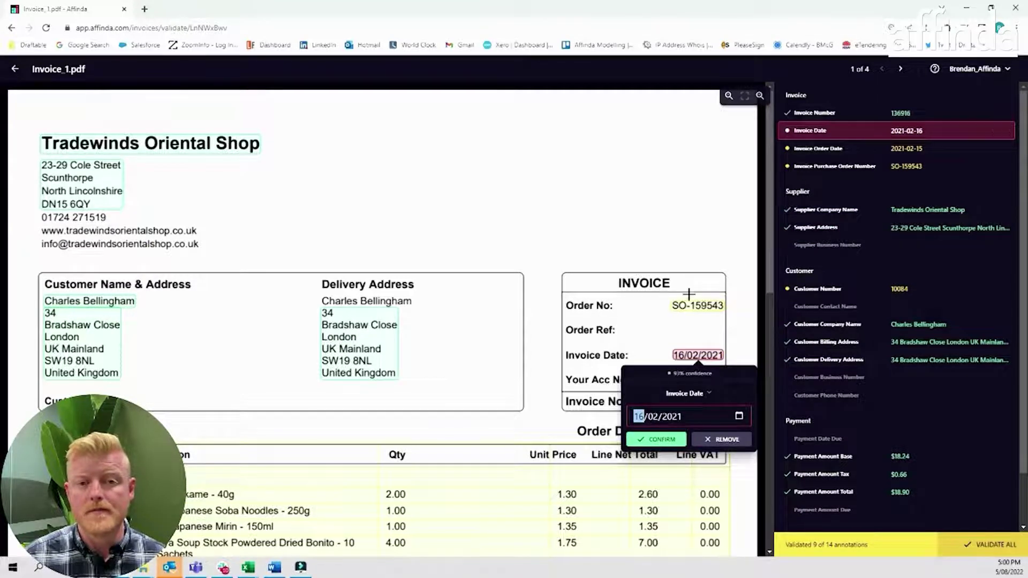
left_click(662, 439)
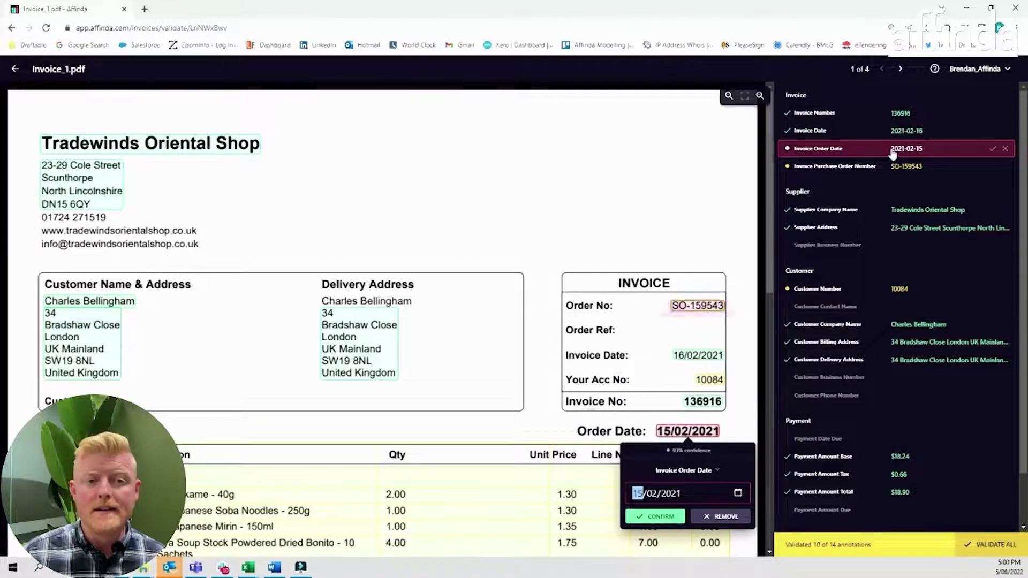
left_click(994, 150)
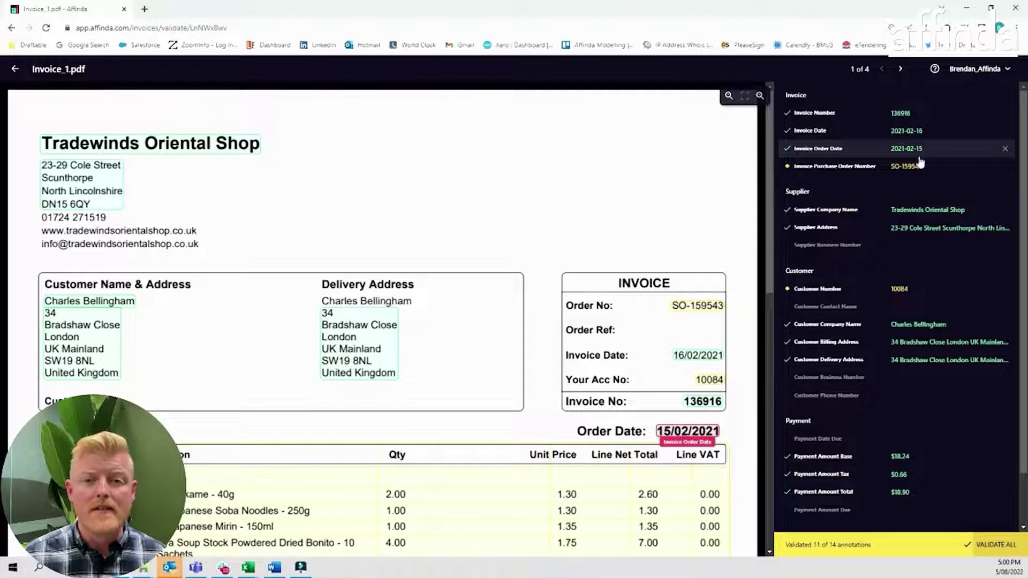
left_click(845, 168)
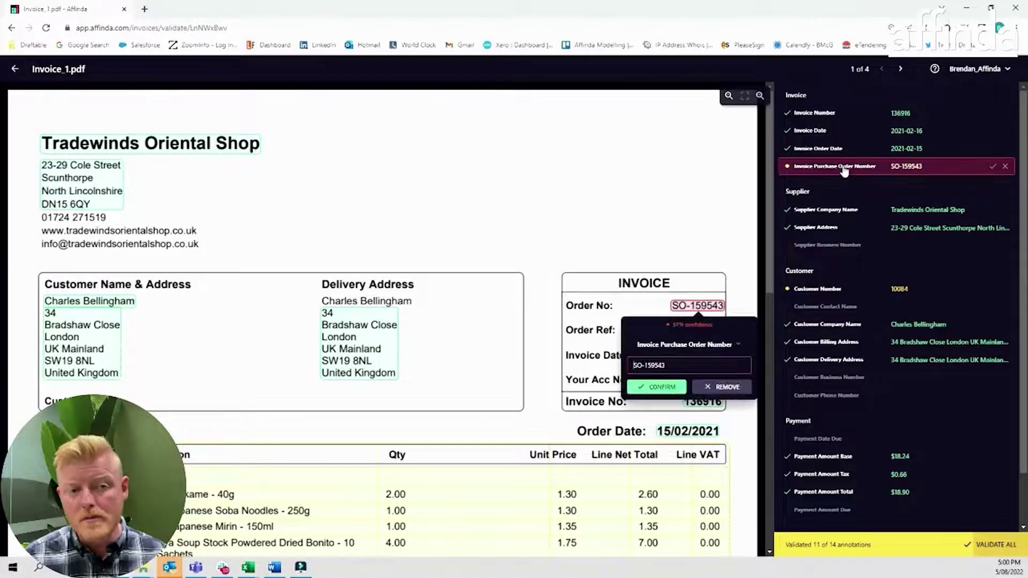
left_click(670, 388)
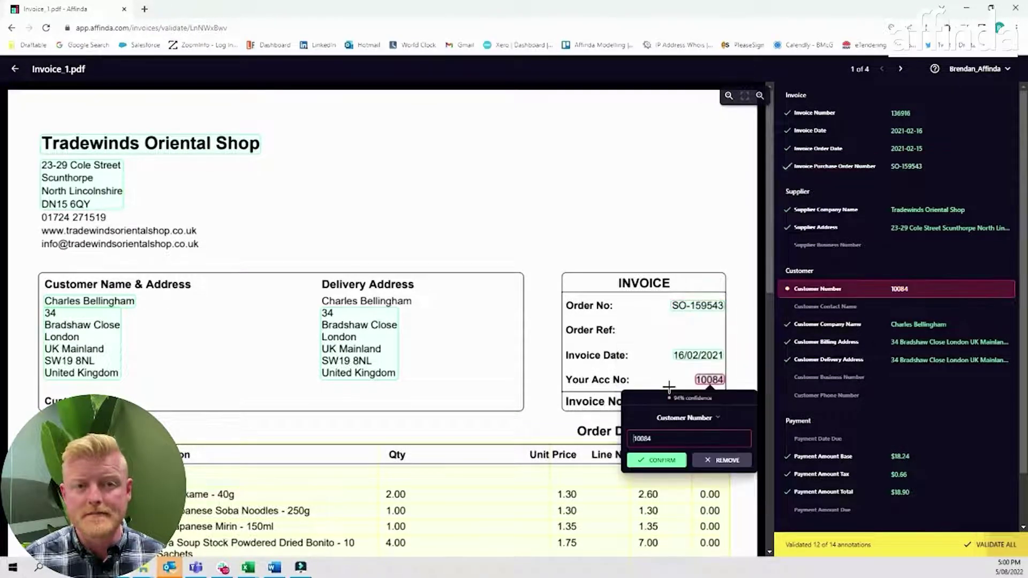
Step: Confirm customer number 10084 and the 8-item line-item table
left_click(657, 460)
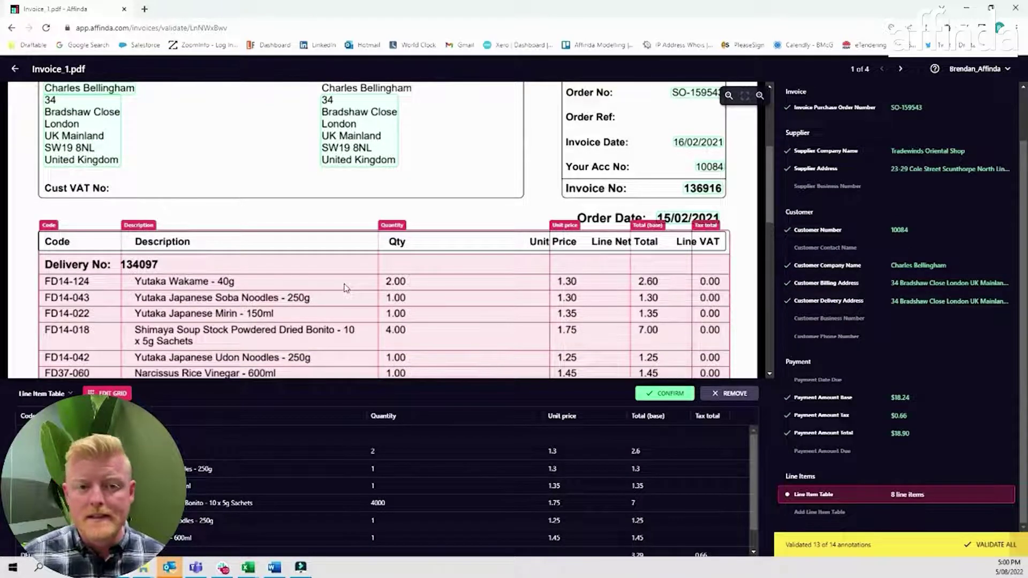
scroll(347, 301, "down", 1)
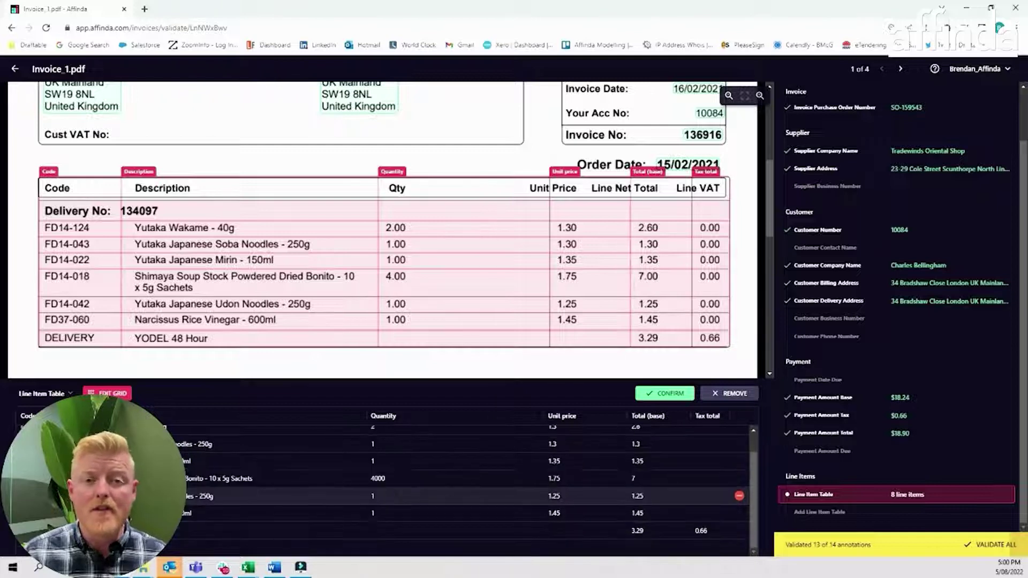
scroll(361, 527, "down", 1)
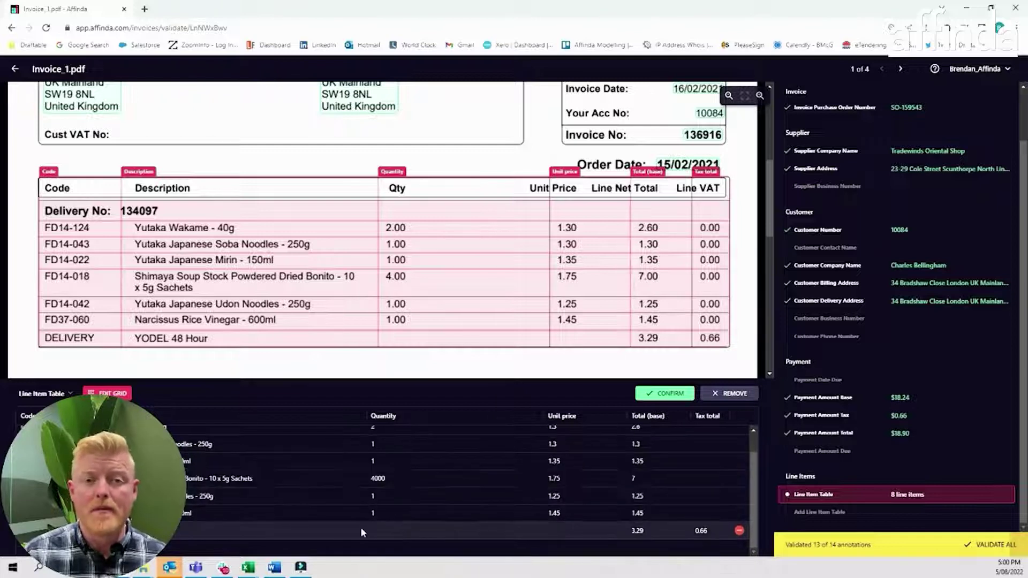
left_click(670, 395)
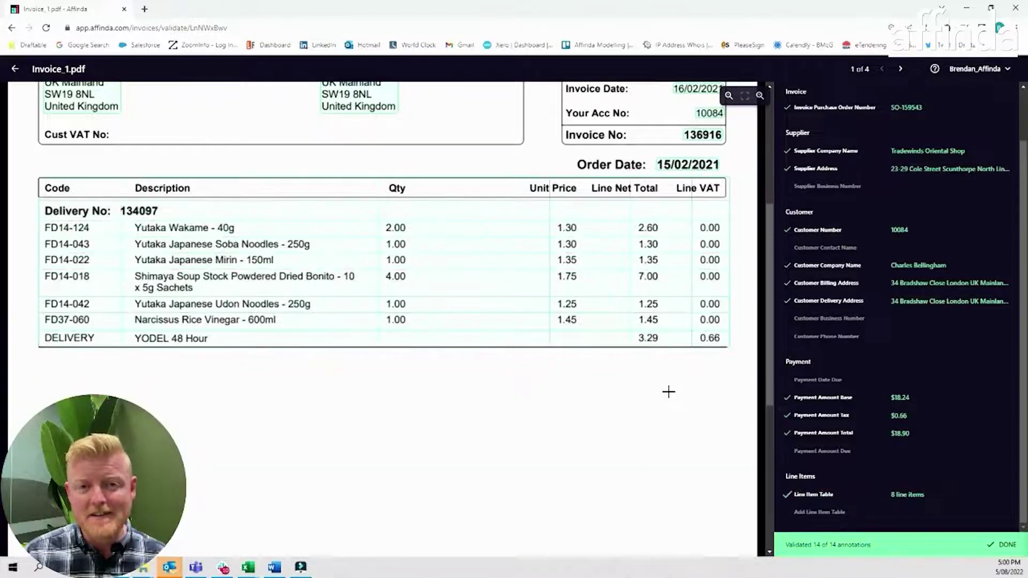
Step: Finish Invoice_1, confirm Invoice_3's customer phone number, and advance to Invoice_4.pdf
left_click(1005, 547)
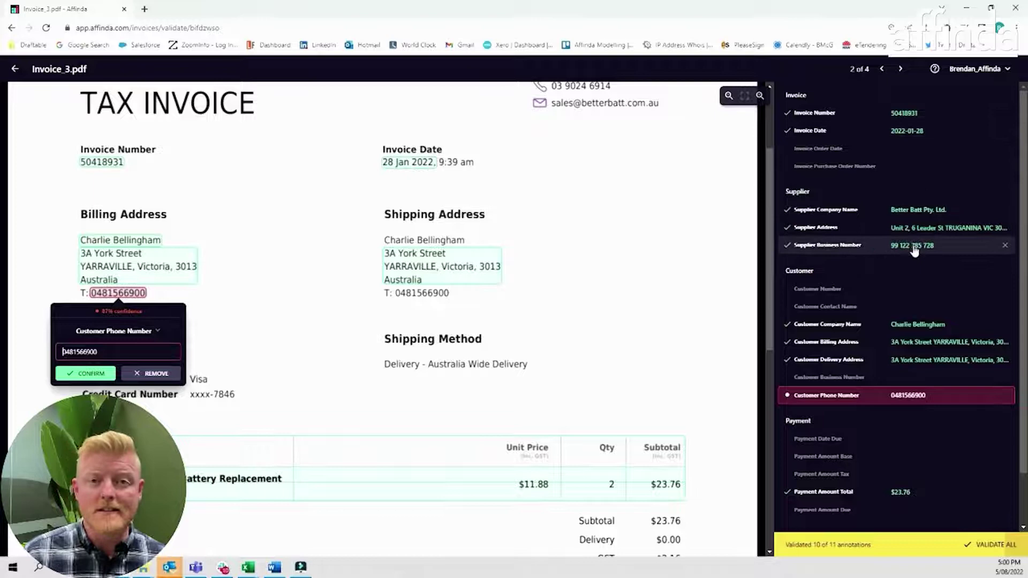
left_click(90, 379)
left_click(1006, 549)
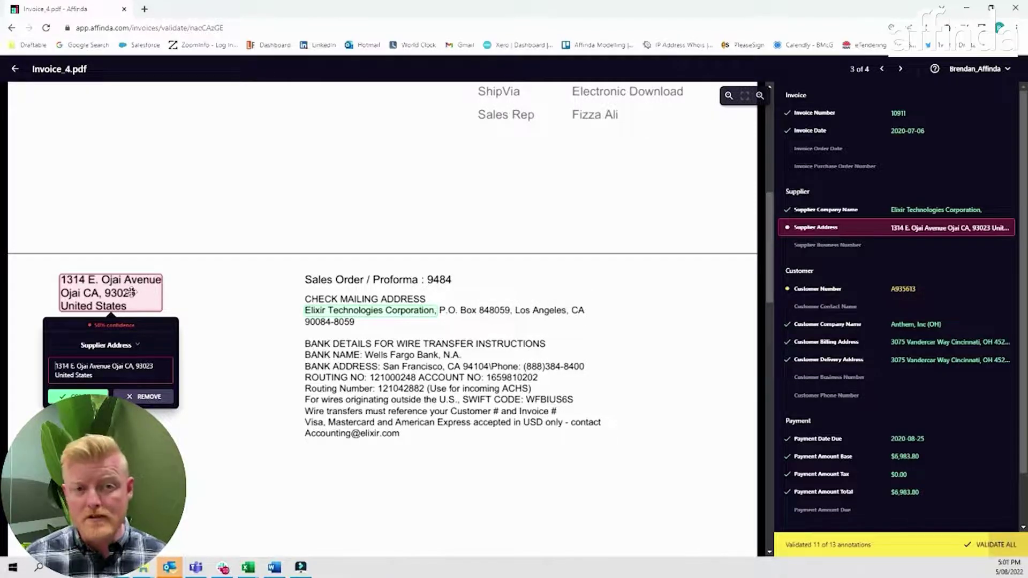
left_click(148, 398)
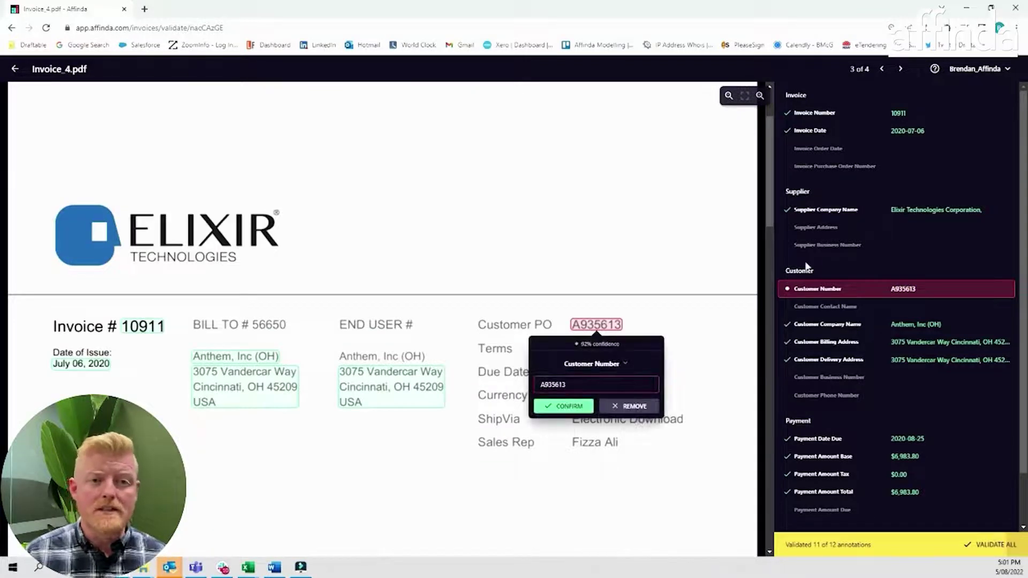
left_click(848, 234)
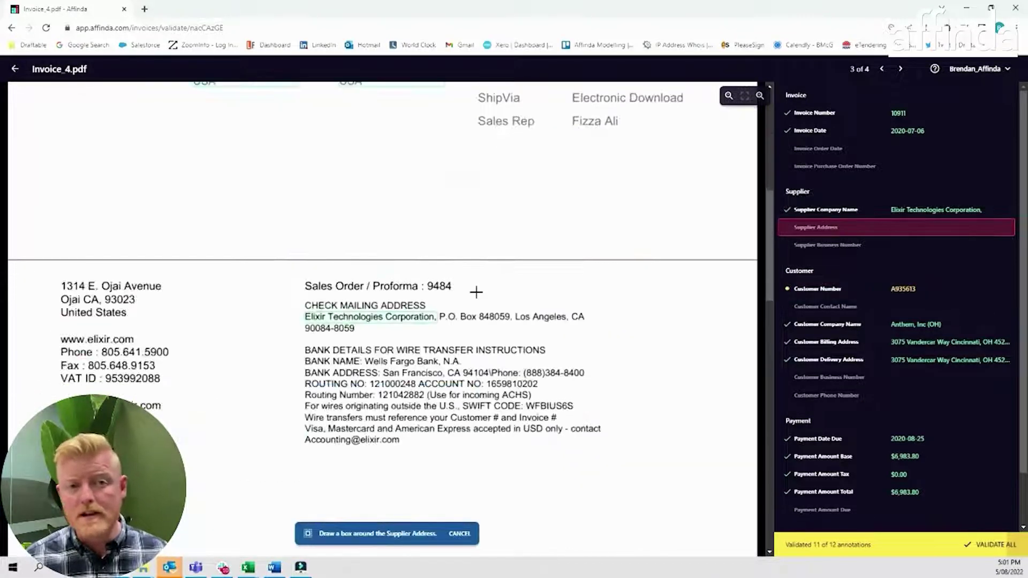
left_click_drag(439, 311, 588, 324)
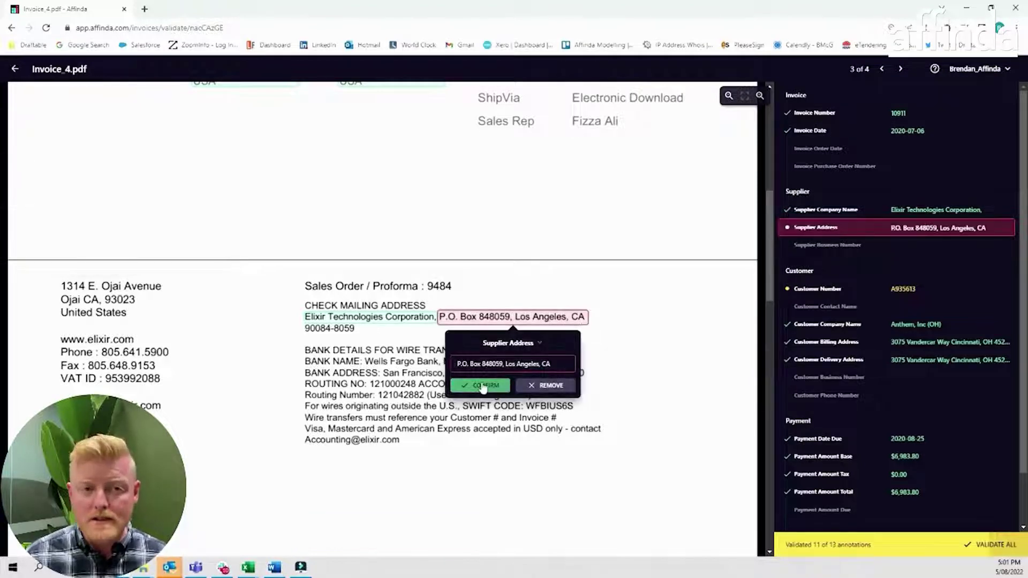
left_click(484, 386)
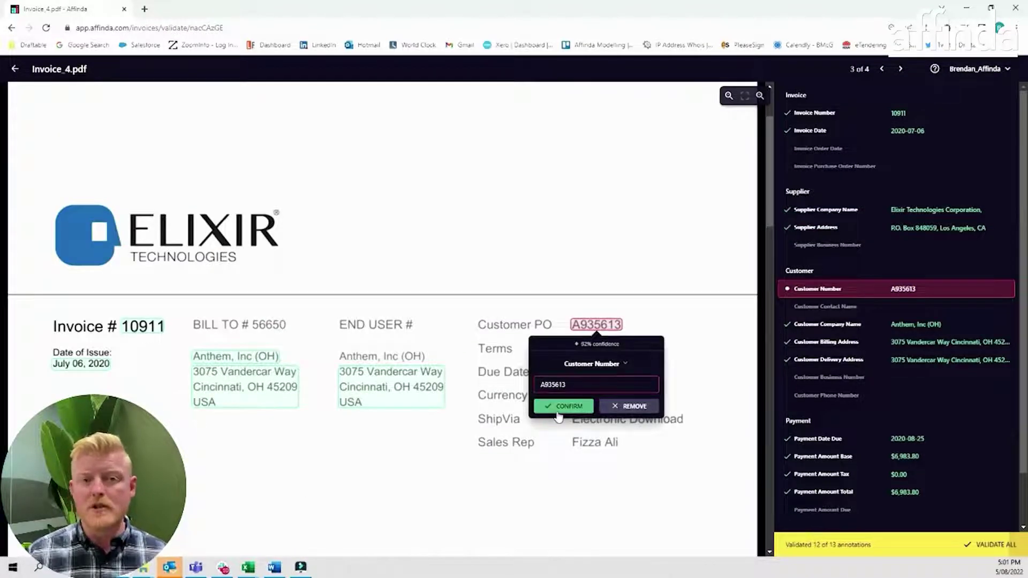
left_click(567, 408)
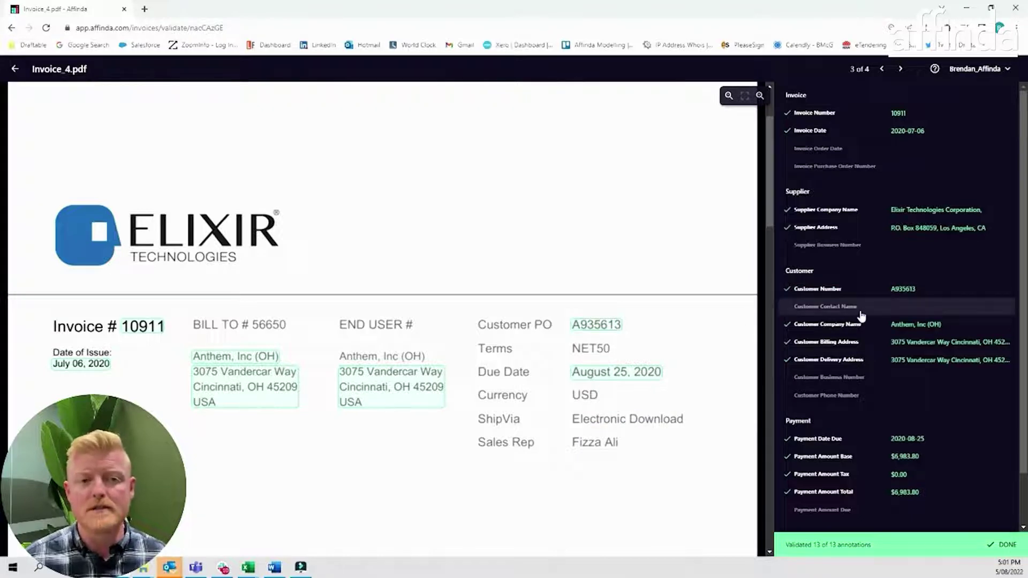
left_click(1003, 545)
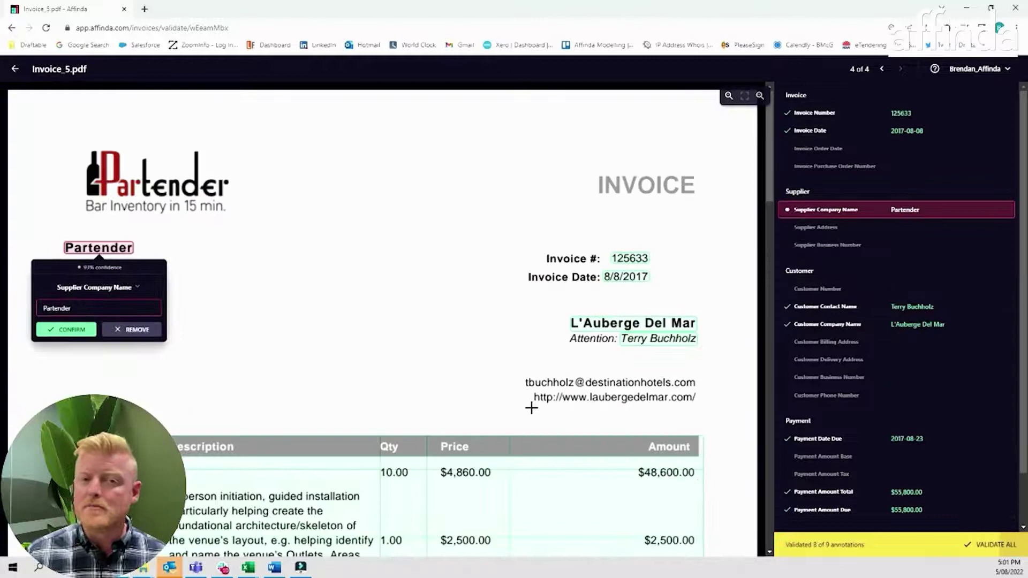
Step: Confirm Partender as Invoice_5's supplier company name and open the line-item table's grid editor
left_click(79, 330)
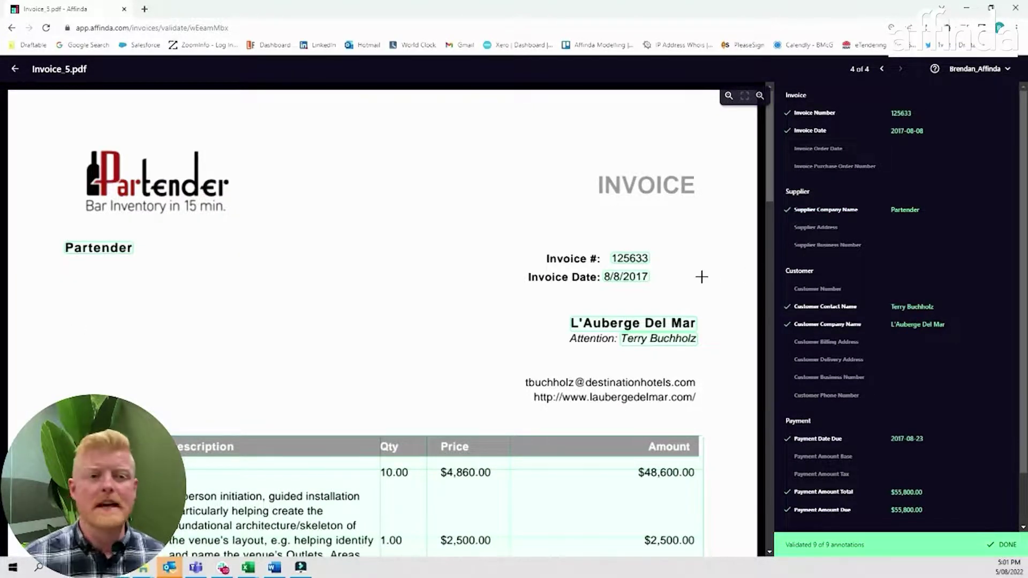
scroll(633, 286, "down", 3)
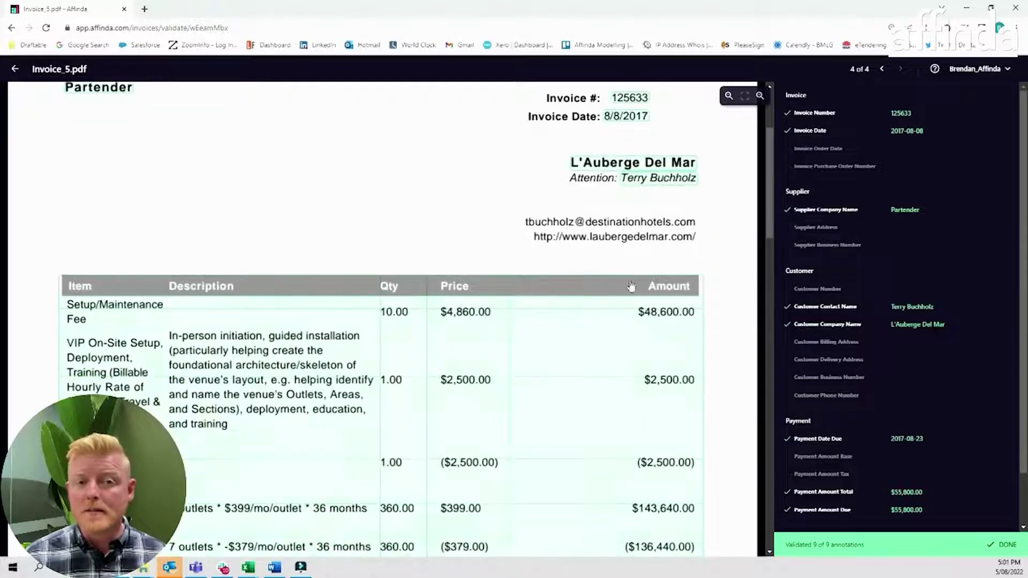
left_click(539, 364)
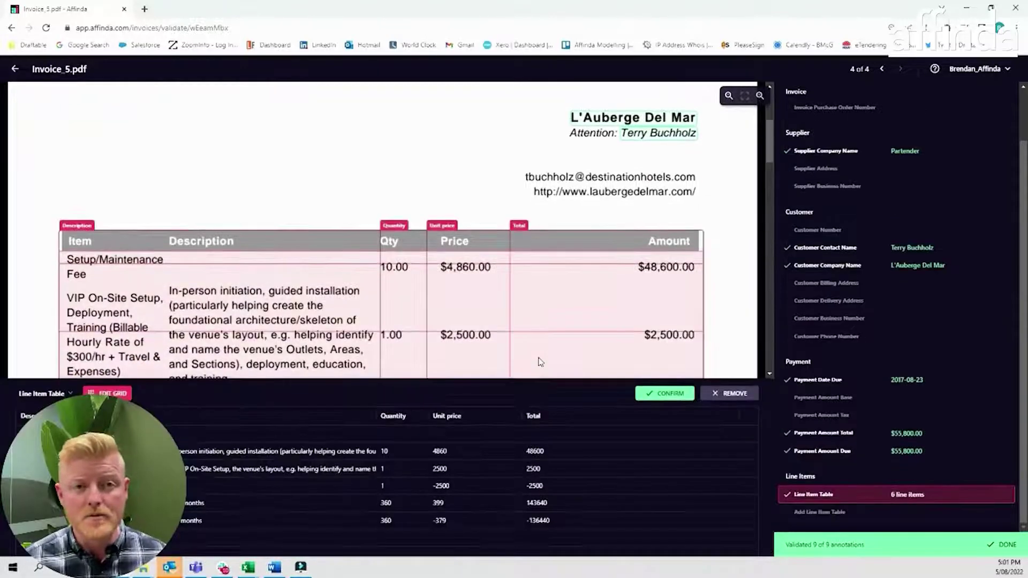
scroll(256, 301, "down", 2)
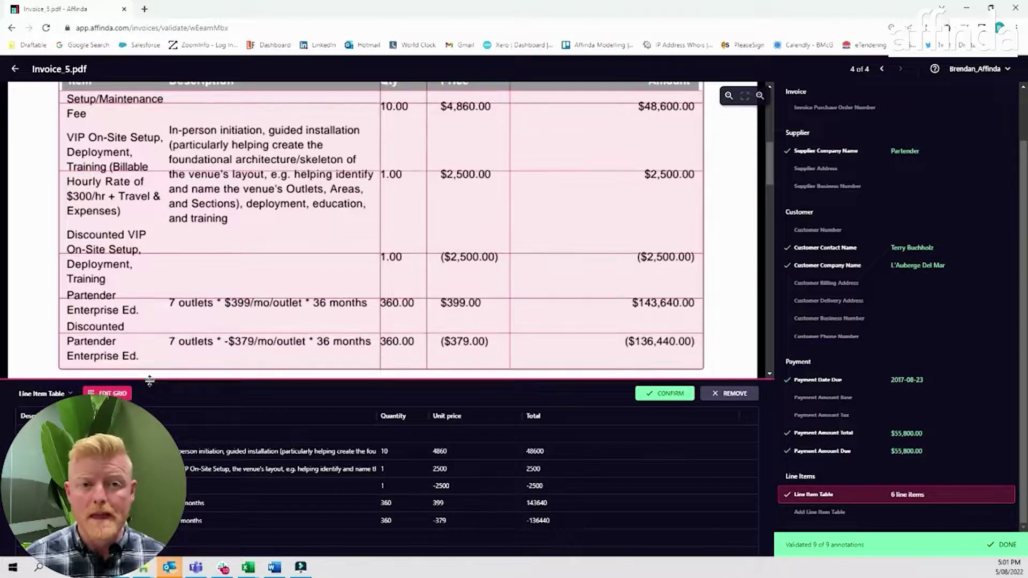
left_click(110, 393)
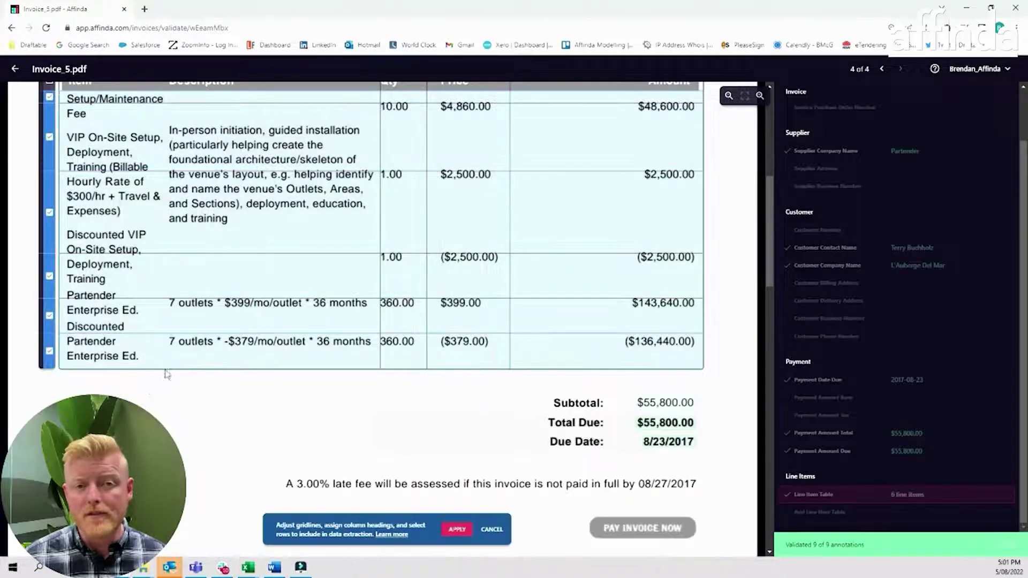
Step: Move the row gridlines to leave 5 rows, removing the extra Setup/Maintenance Fee split
left_click_drag(176, 332, 172, 226)
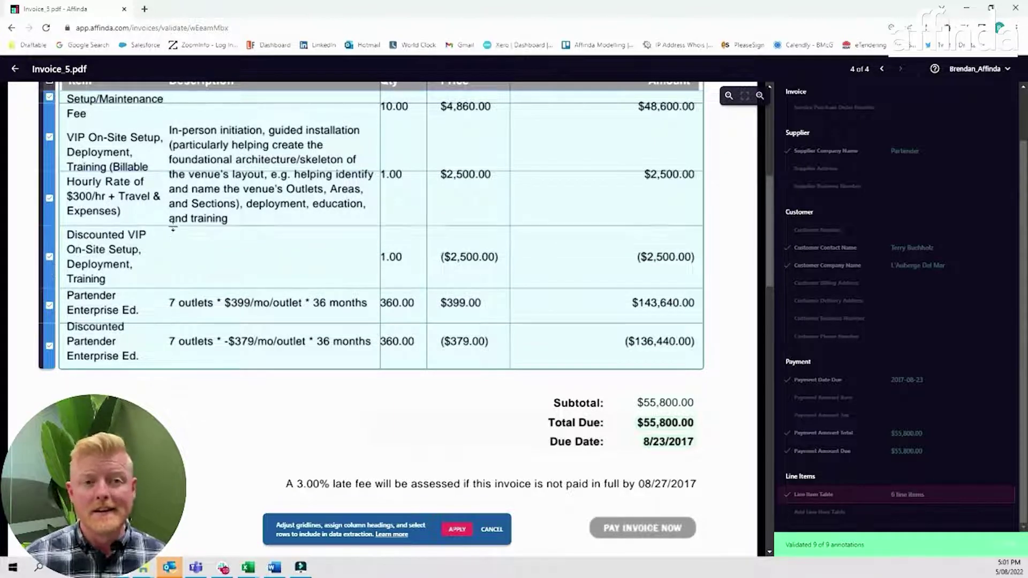
scroll(176, 238, "up", 2)
left_click_drag(203, 273, 197, 227)
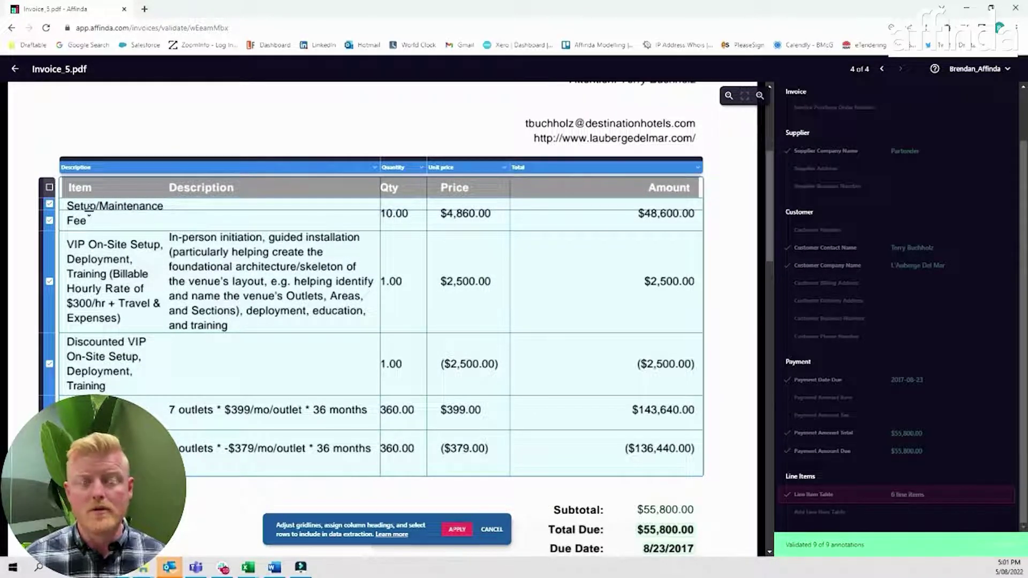
left_click(34, 211)
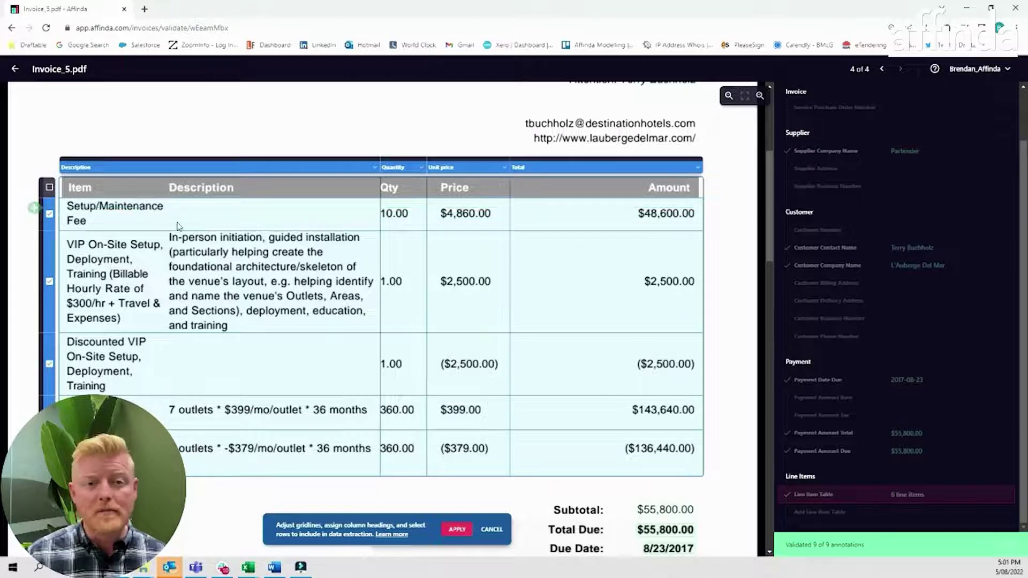
Step: Split the Item column off, label the columns Other and Description, and apply the grid
left_click(164, 153)
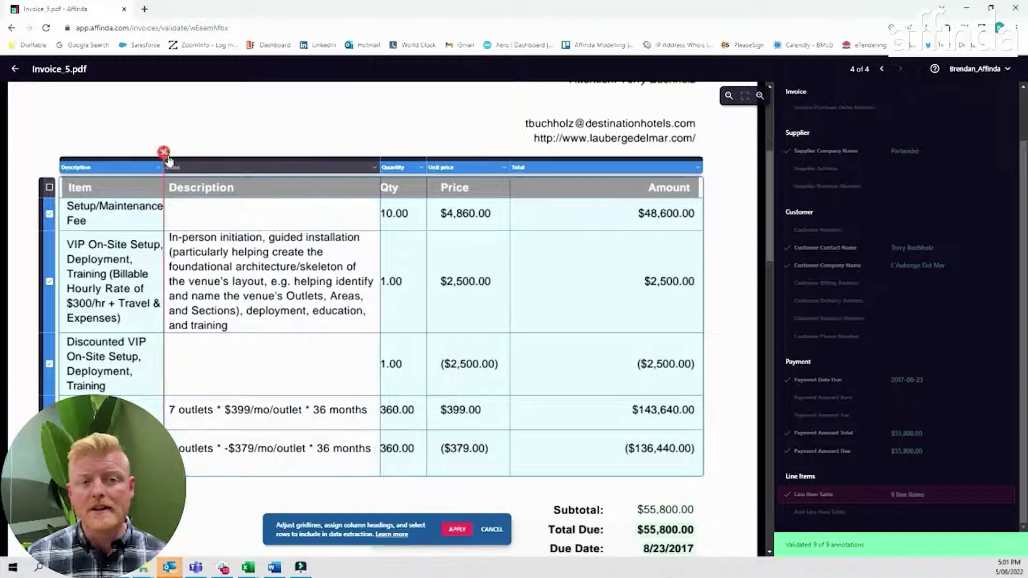
left_click(191, 167)
left_click(200, 203)
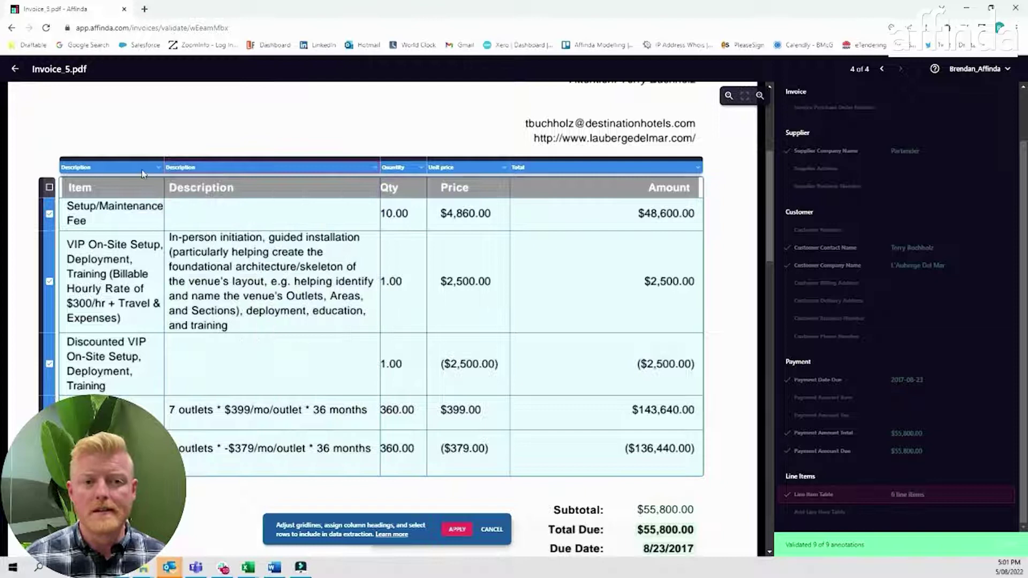
left_click(143, 169)
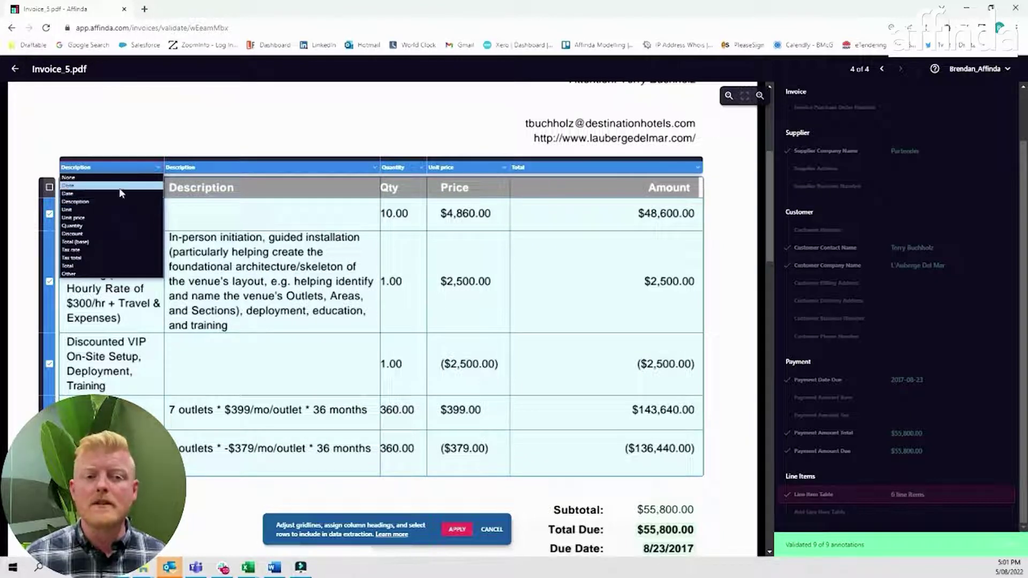
left_click(101, 273)
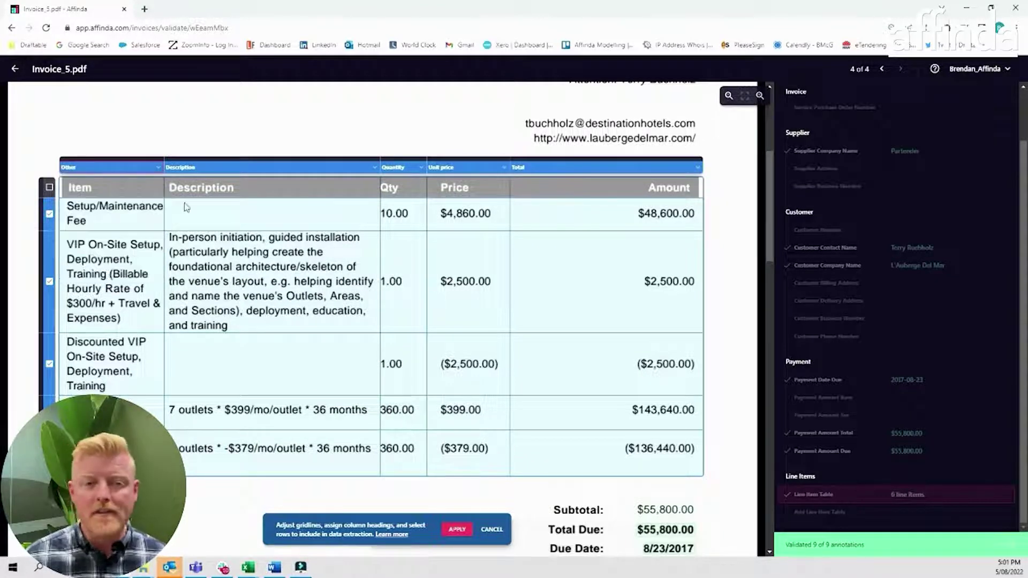
left_click(454, 529)
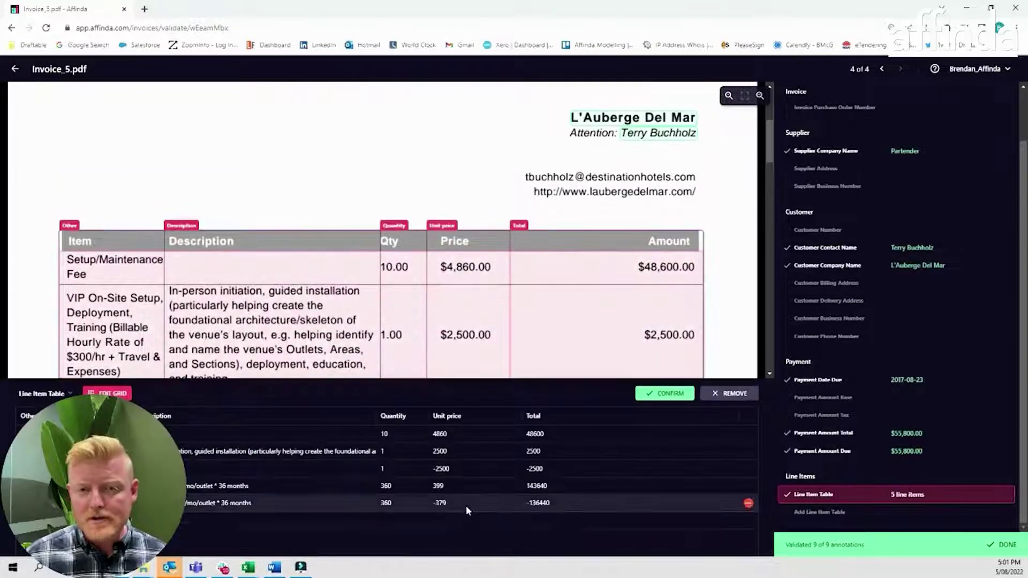
Step: Confirm Invoice_5's corrected line-item table, finish it, and open export options for all four invoices
mouse_move(442, 466)
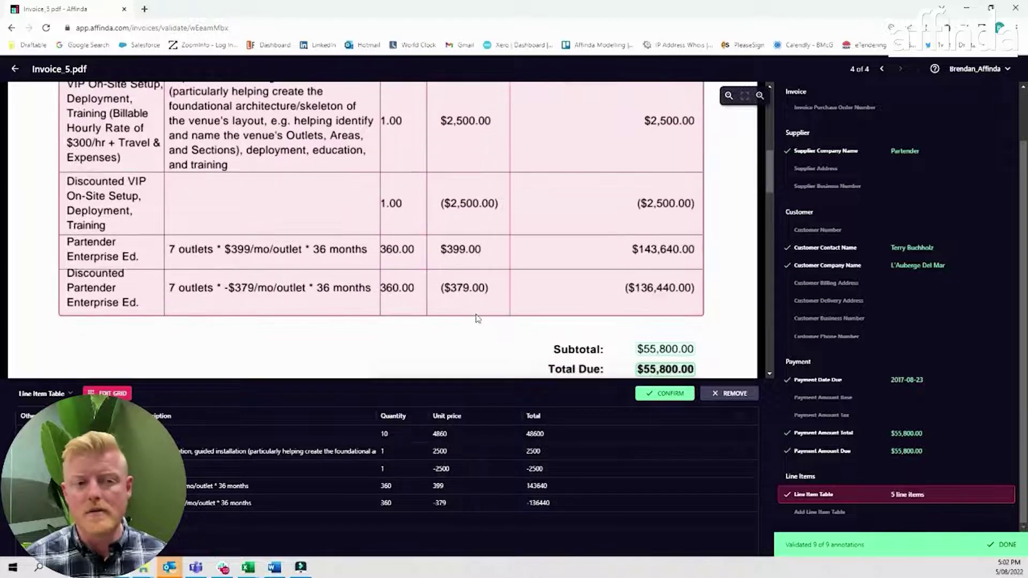
left_click(663, 395)
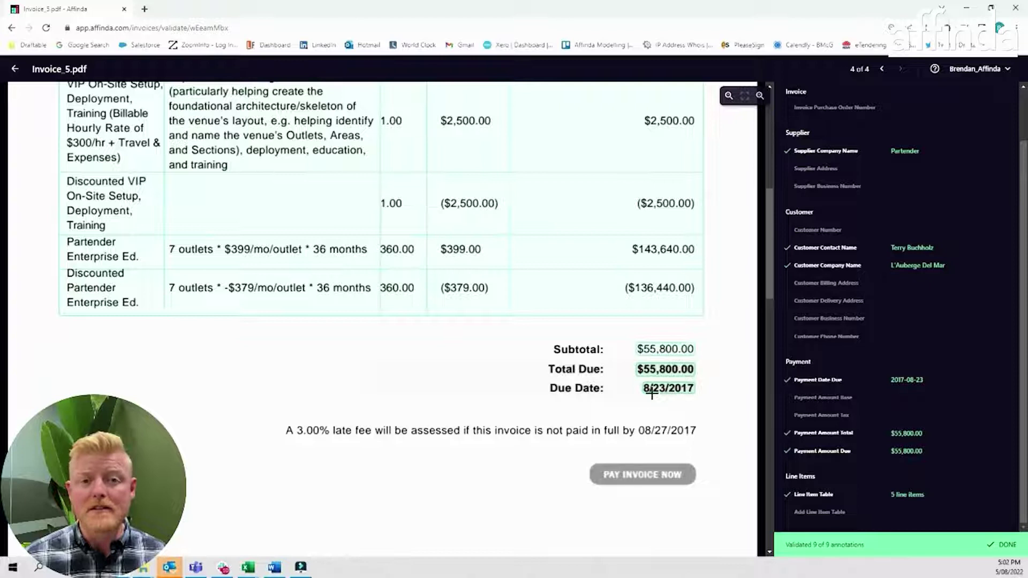
left_click(1003, 546)
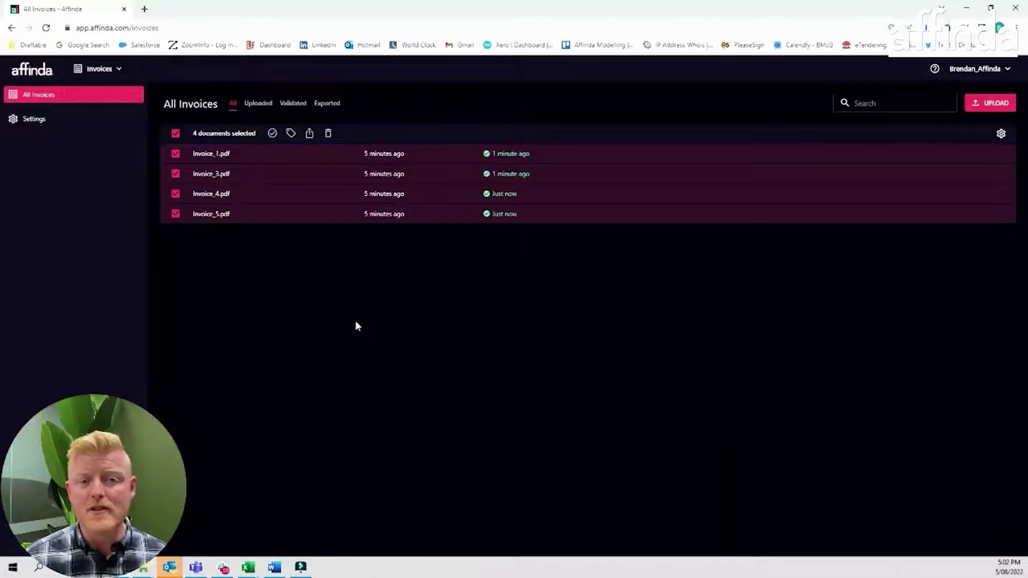
left_click(309, 134)
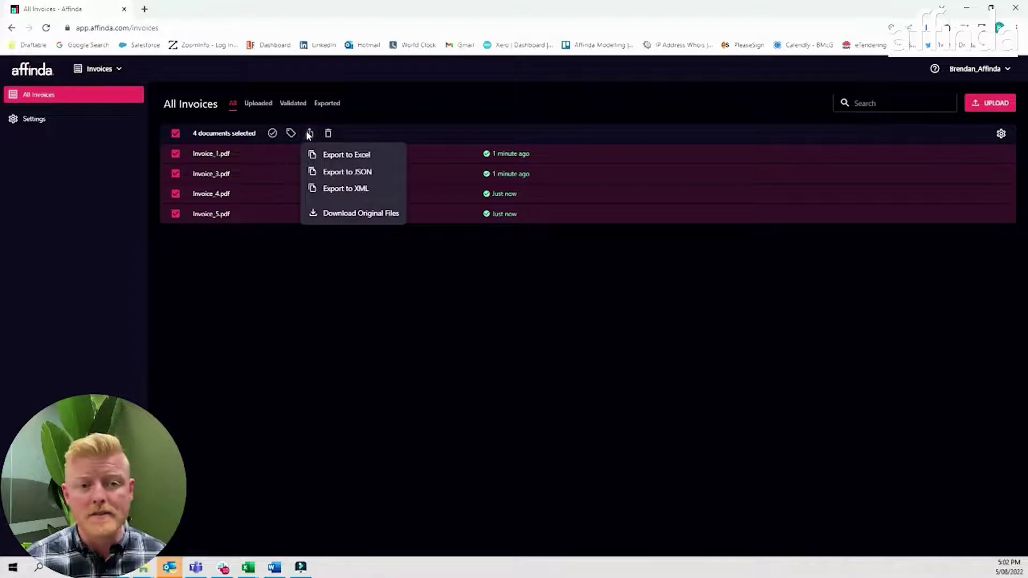